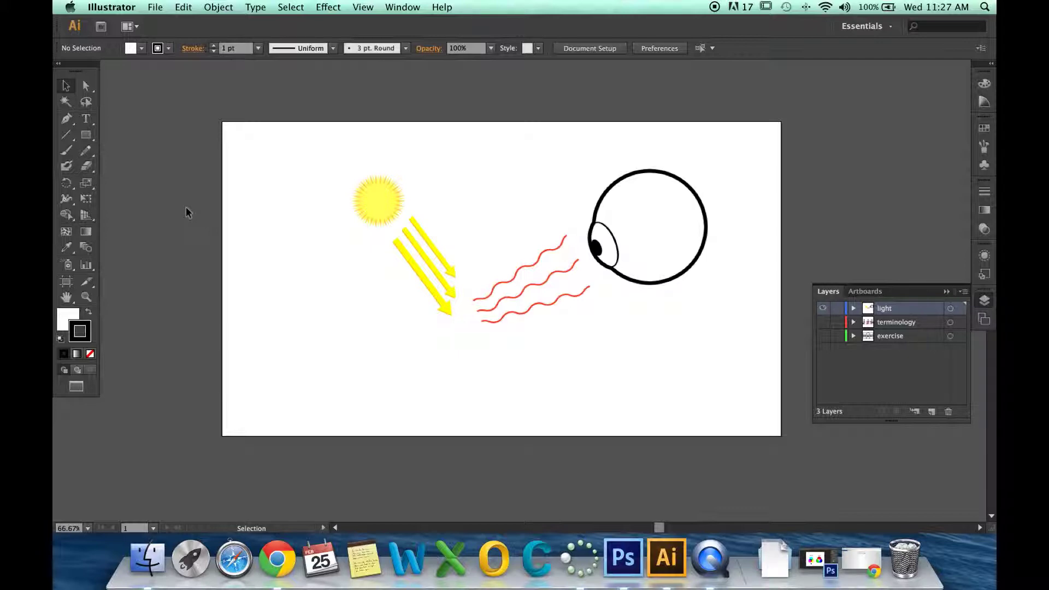
# - Hide the 'light' layer and show the 'terminology' layer's Name, Purity and Value colour chart
pyautogui.click(822, 308)
pyautogui.click(823, 322)
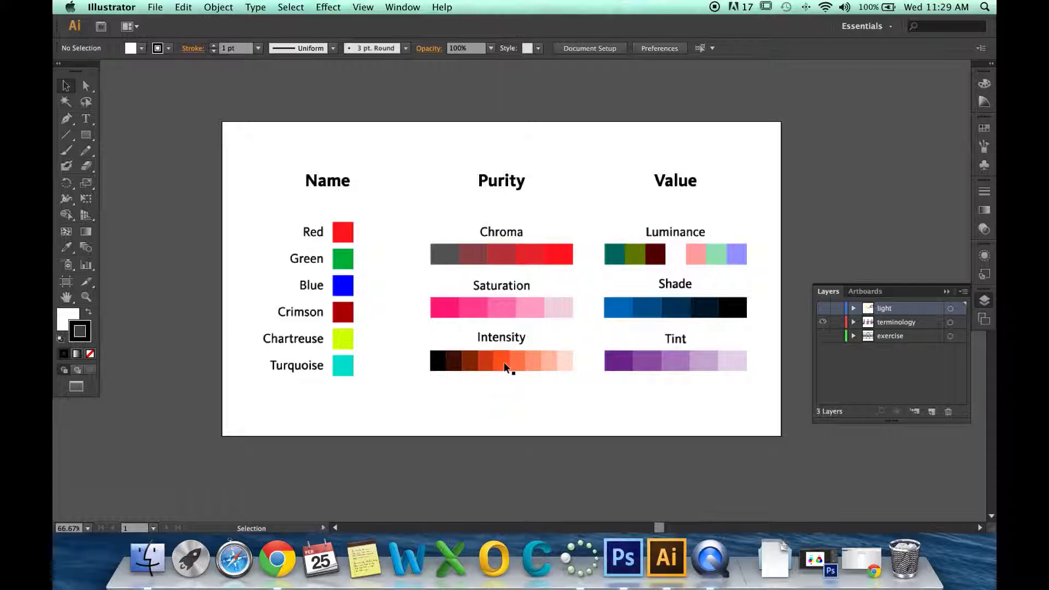
pyautogui.moveTo(504, 362); pyautogui.dragTo(440, 367)
pyautogui.hscroll(-1, 728, 275)
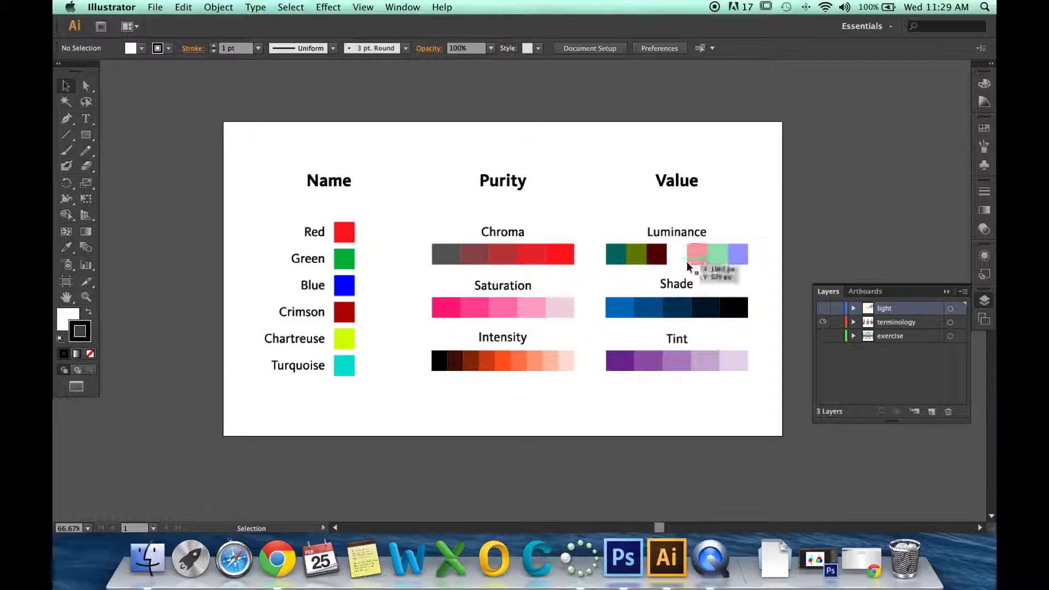
pyautogui.scroll(-1, 680, 244)
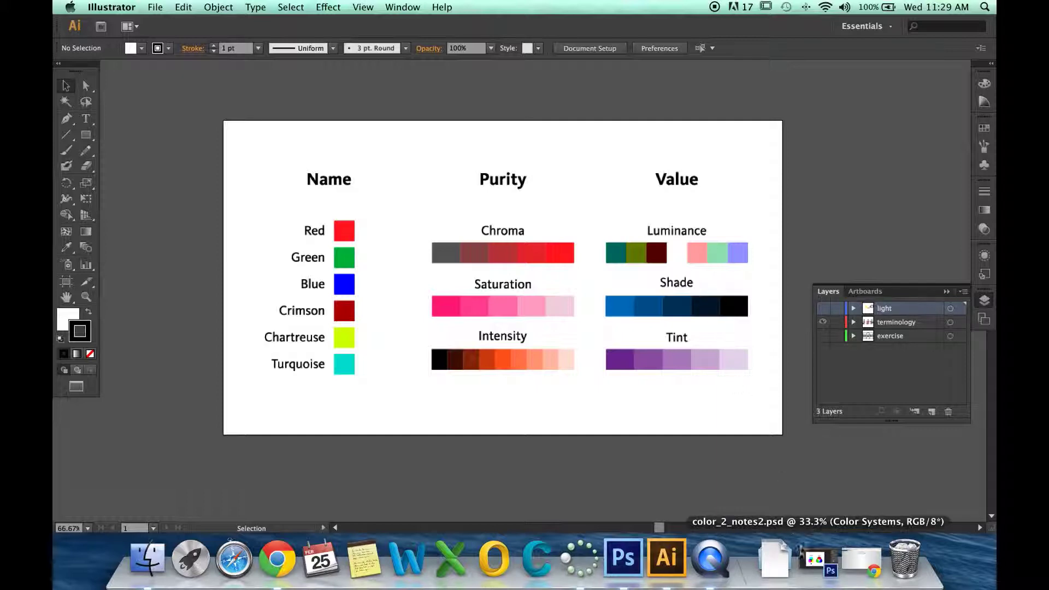
# - Bring back the minimized color_2_notes2.psd document and dismiss the brush-tool group alert
pyautogui.click(811, 567)
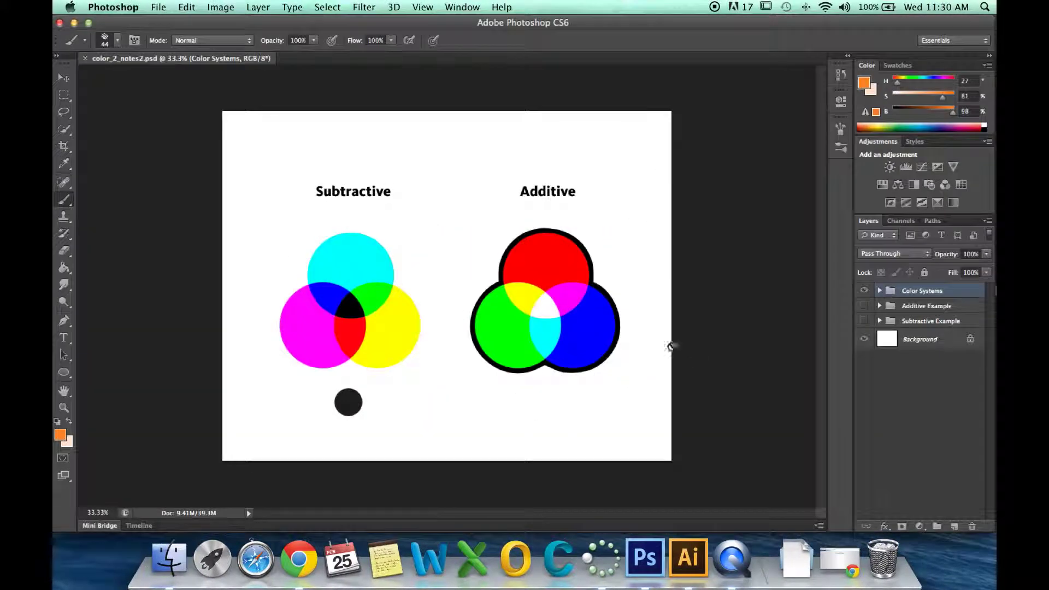
pyautogui.click(468, 229)
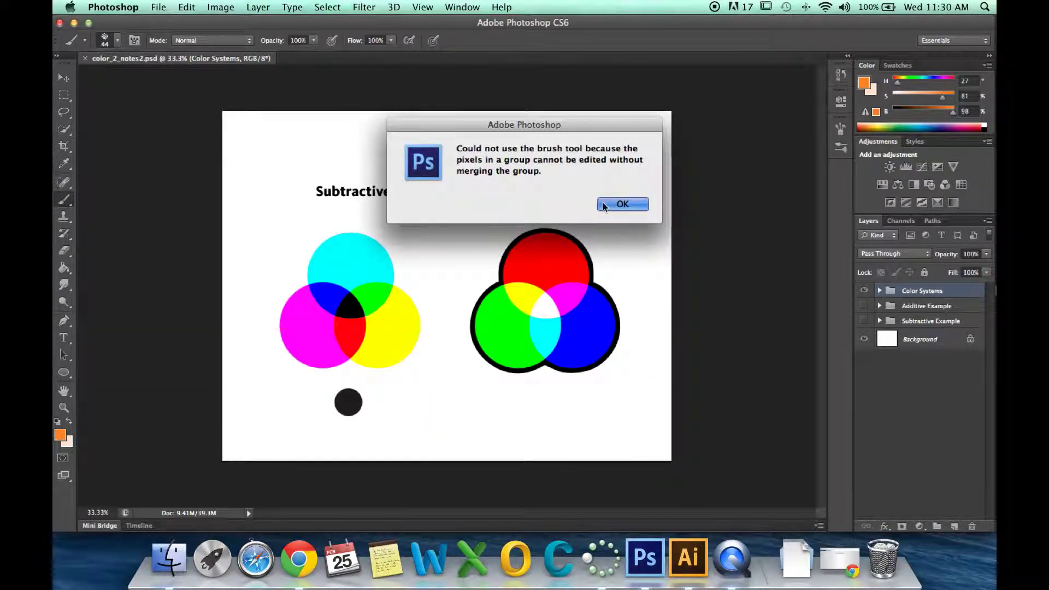
pyautogui.click(618, 204)
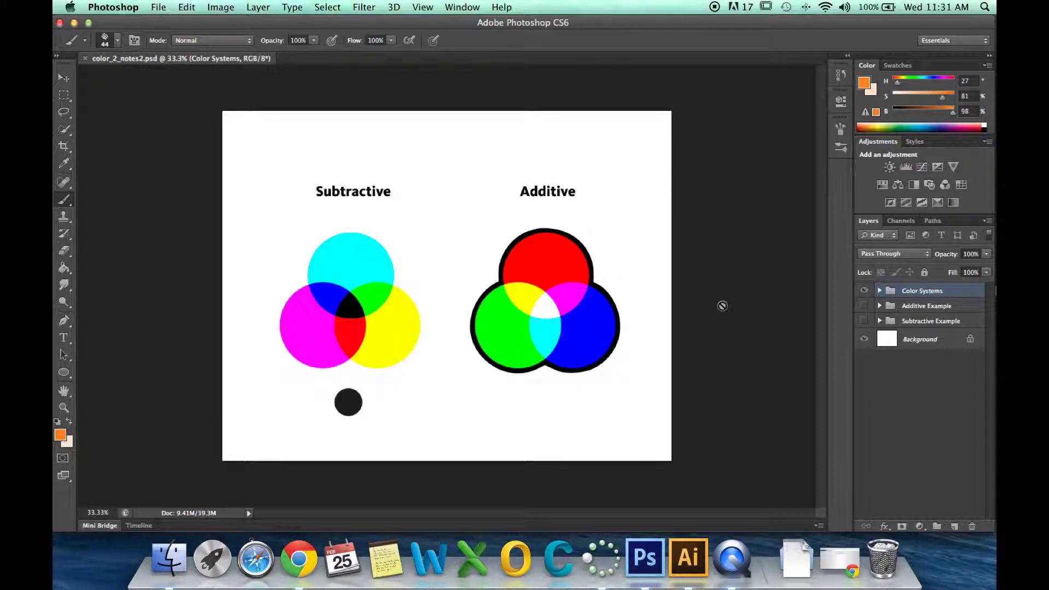
# - Swap Color Systems for Additive Example and set its red, green and blue face layers to Linear Dodge (Add)
pyautogui.click(863, 290)
pyautogui.click(863, 305)
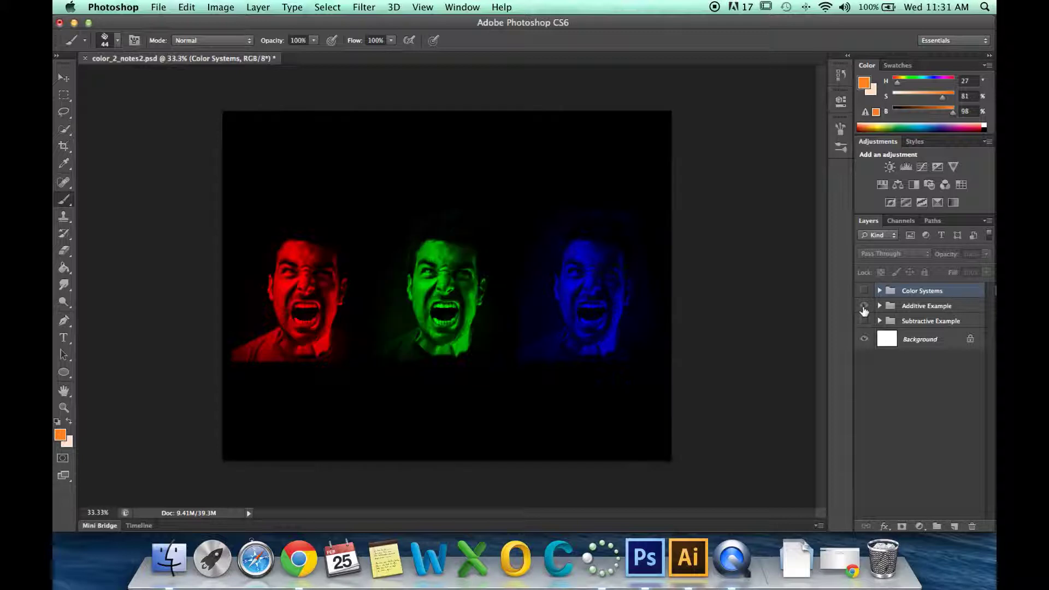
pyautogui.click(876, 308)
pyautogui.click(879, 306)
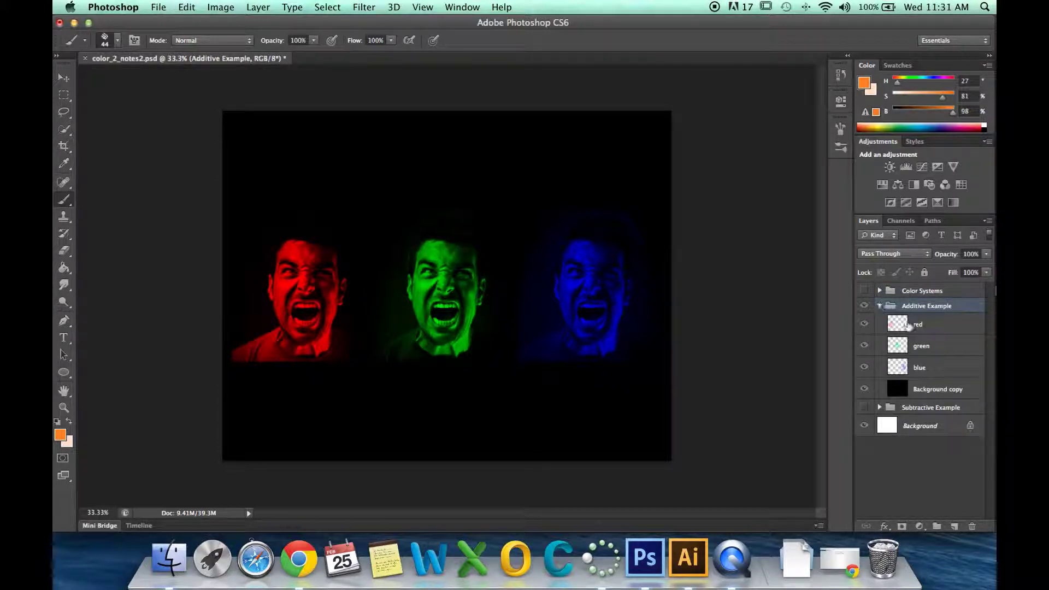
pyautogui.click(908, 326)
pyautogui.click(914, 347)
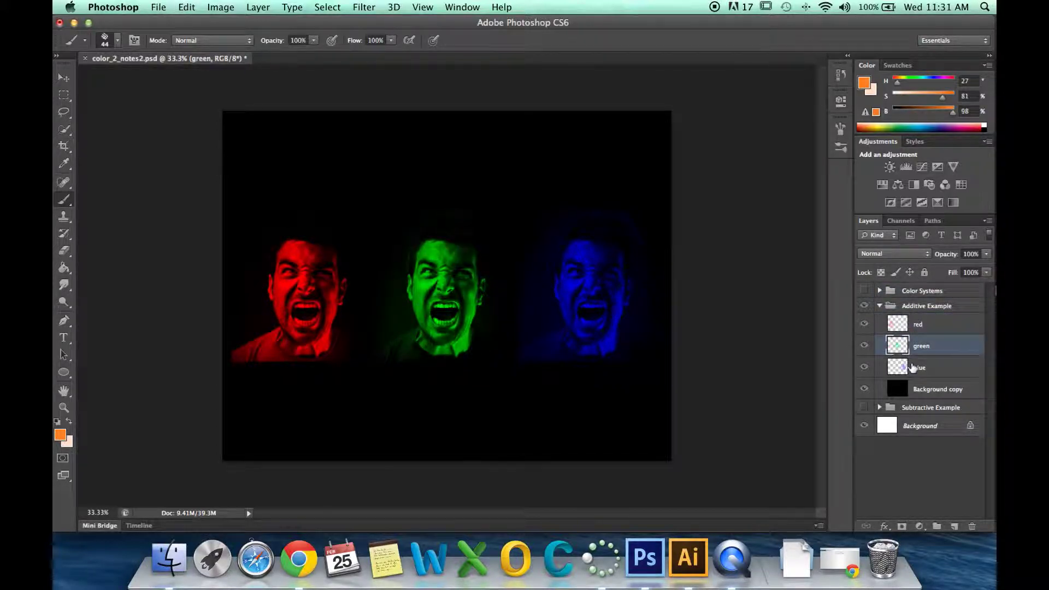
pyautogui.click(911, 367)
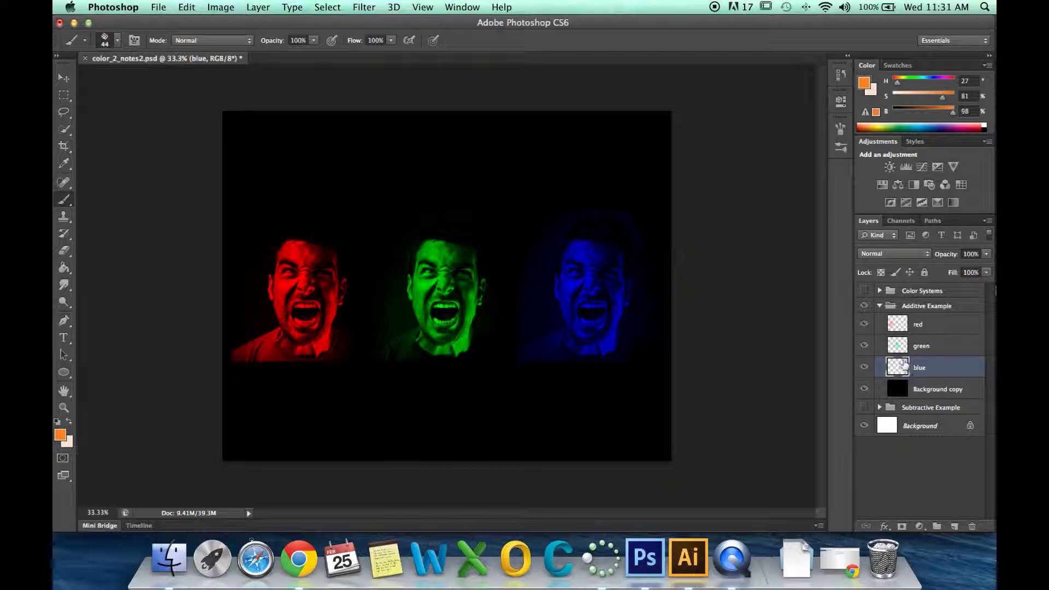
pyautogui.keyDown('shift'); pyautogui.click(919, 325); pyautogui.keyUp('shift')
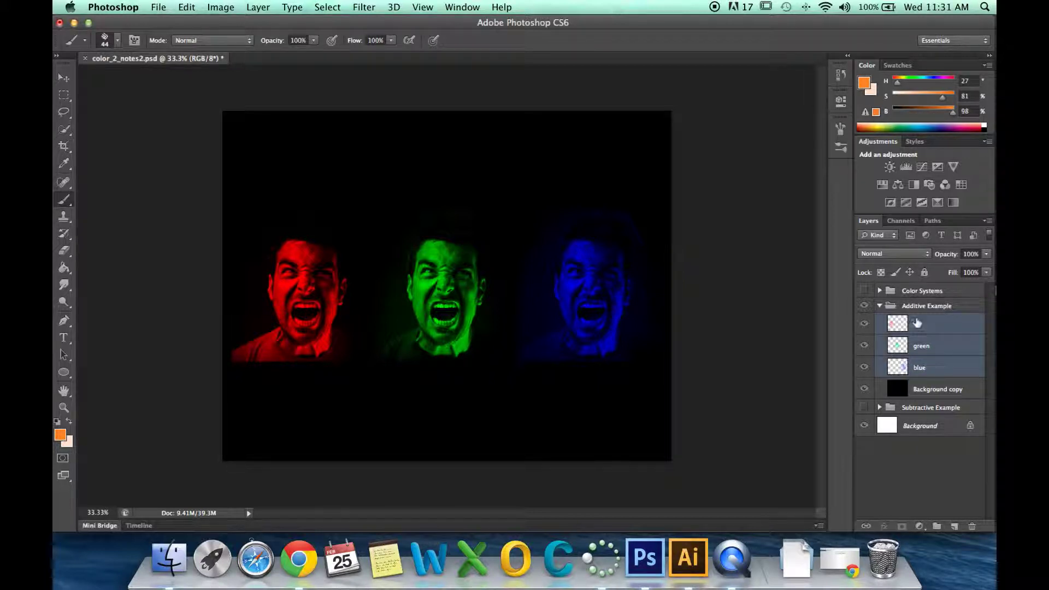
pyautogui.click(910, 259)
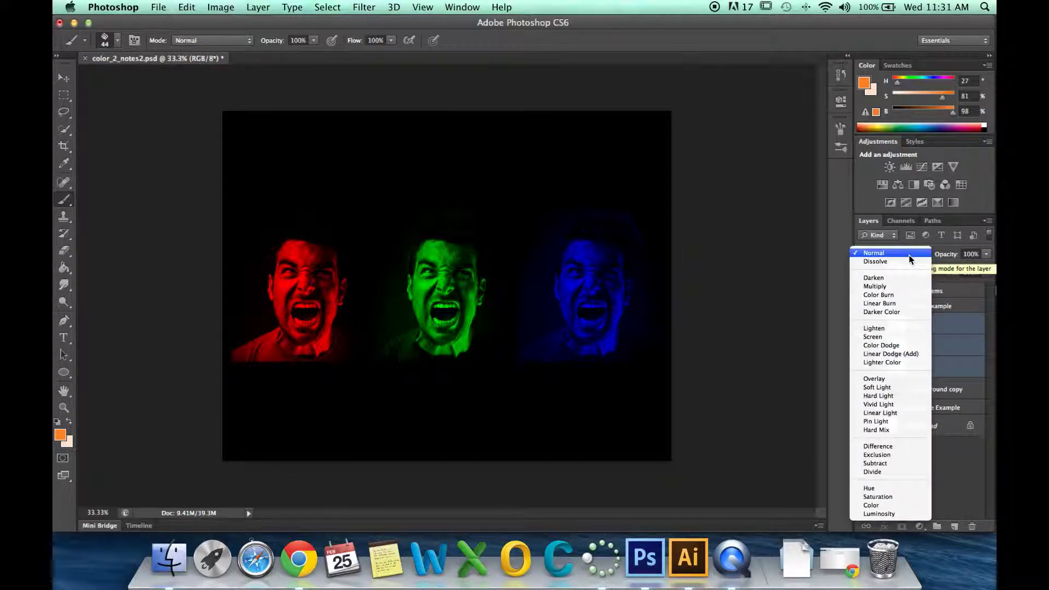
pyautogui.click(913, 355)
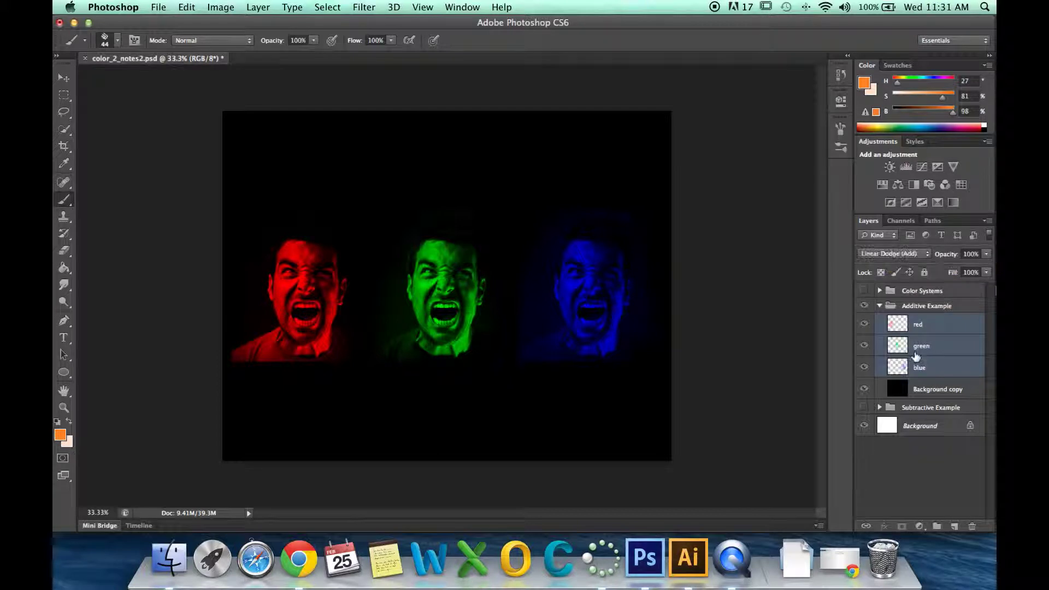
# - Move the red and blue faces onto the green face to form one full-colour portrait
pyautogui.click(923, 324)
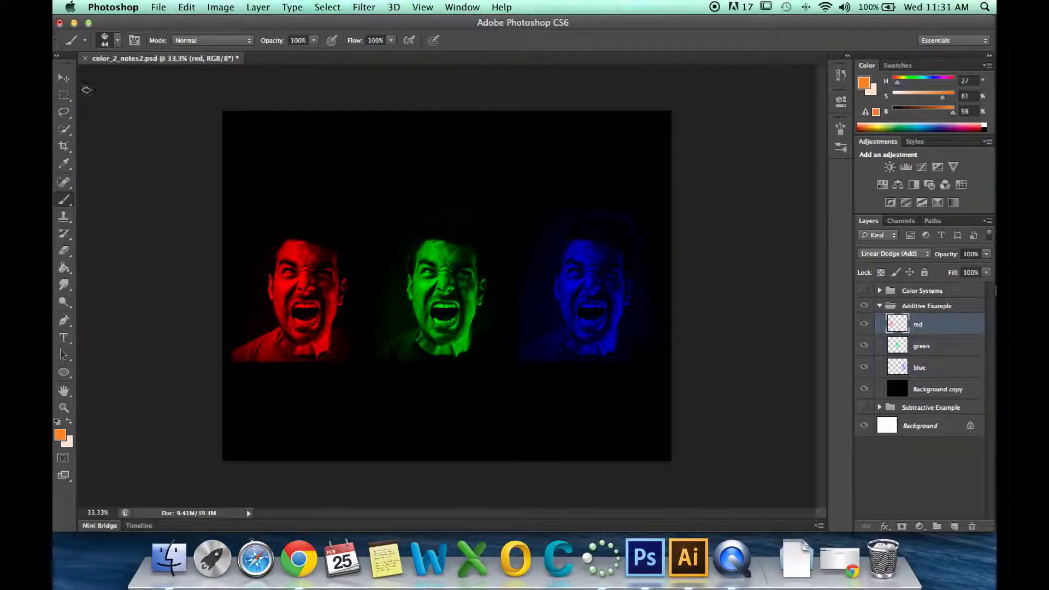
pyautogui.click(64, 77)
pyautogui.moveTo(314, 288); pyautogui.dragTo(453, 288)
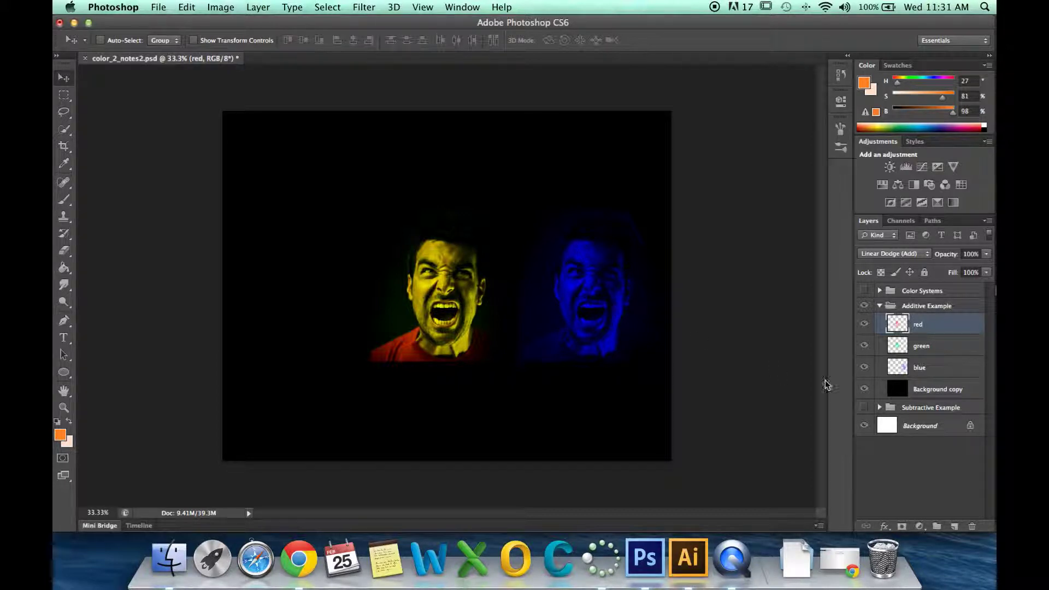
pyautogui.click(932, 368)
pyautogui.moveTo(590, 291); pyautogui.dragTo(445, 291)
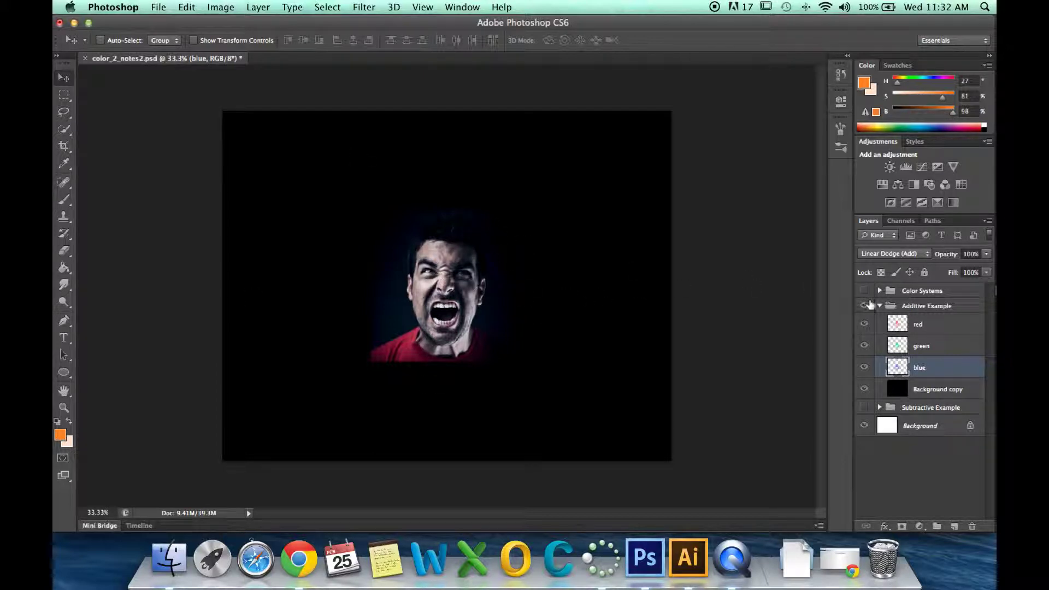
# - Swap Additive Example for Subtractive Example and set its cyan, magenta and yellow layers to Multiply
pyautogui.click(864, 305)
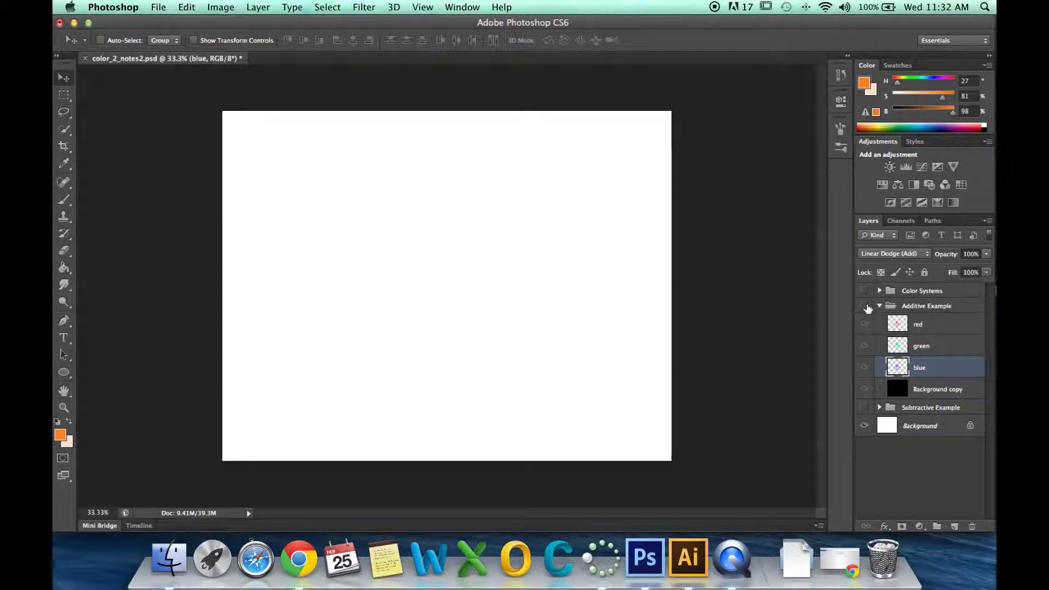
pyautogui.click(864, 408)
pyautogui.click(879, 407)
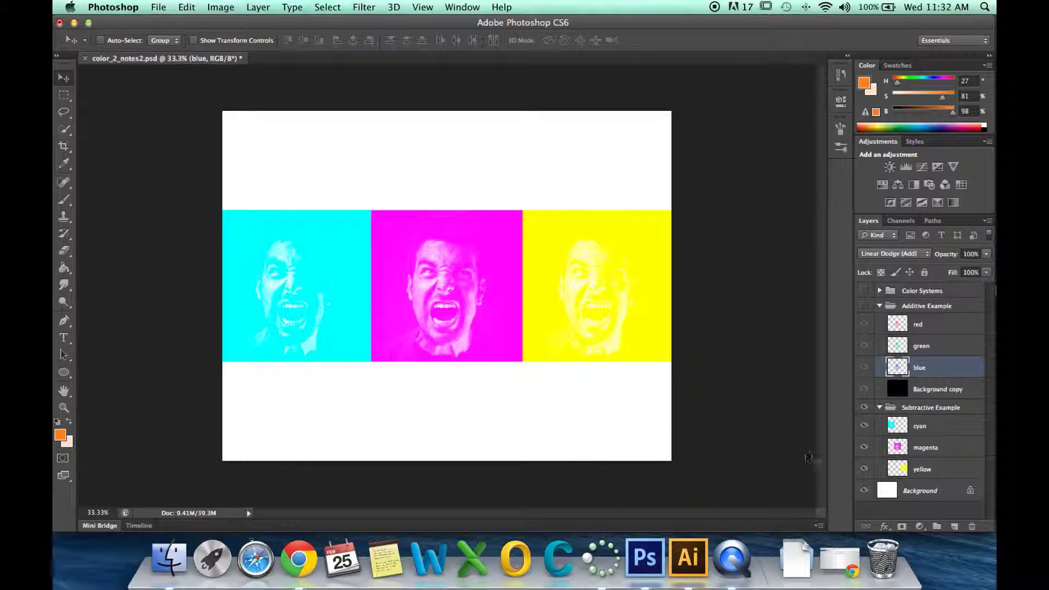
pyautogui.click(920, 426)
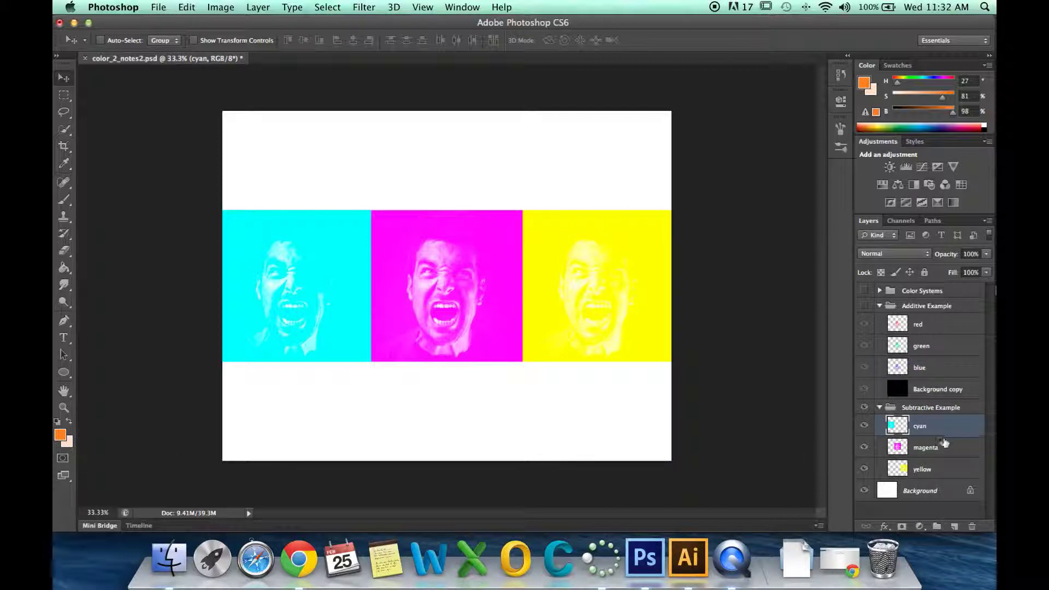
pyautogui.keyDown('shift'); pyautogui.click(924, 466); pyautogui.keyUp('shift')
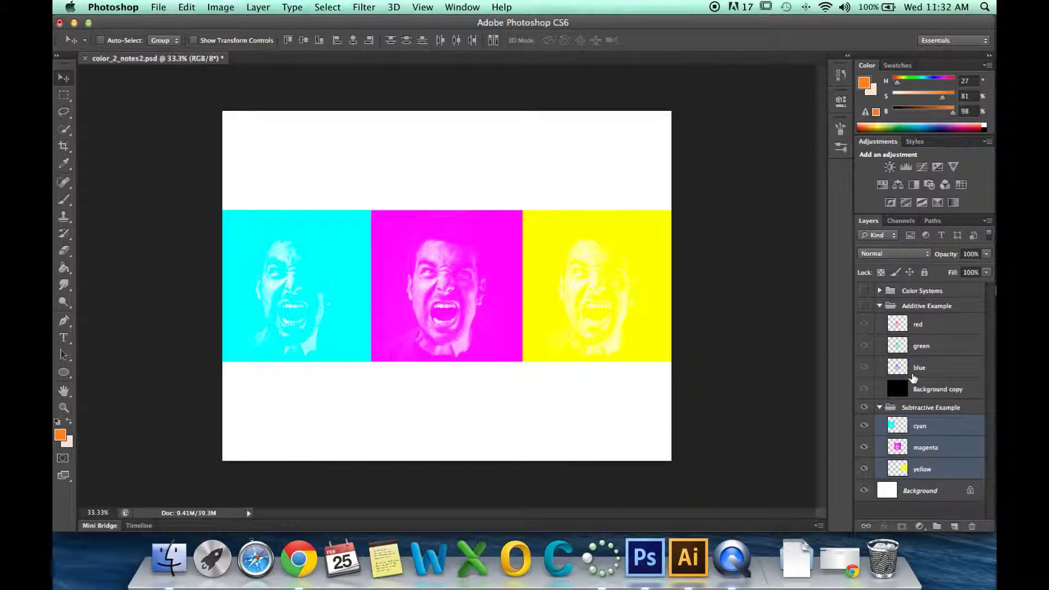
pyautogui.click(894, 254)
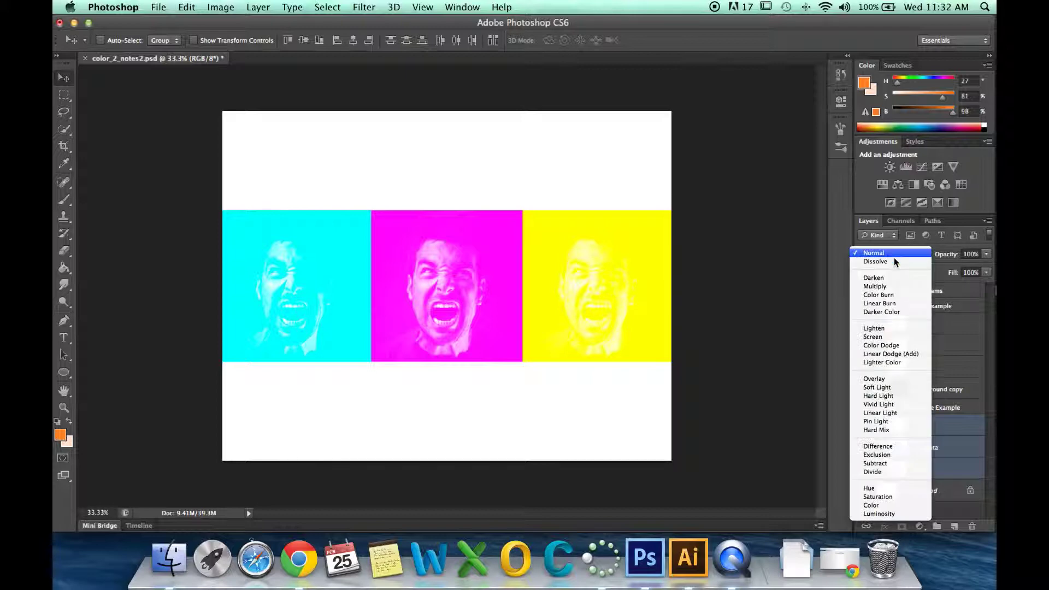
pyautogui.click(890, 286)
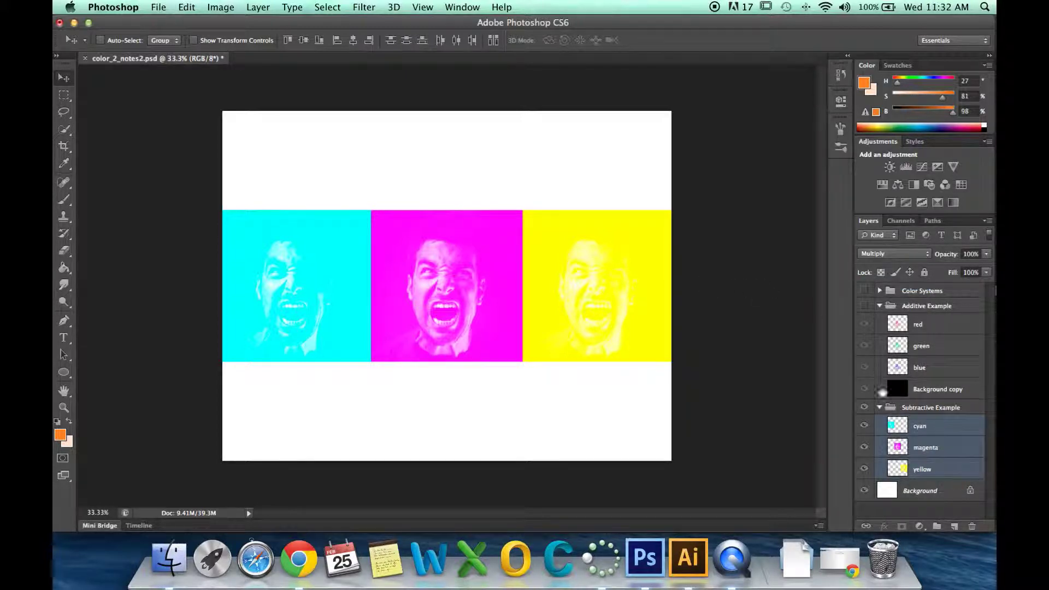
# - Move the cyan and yellow faces onto the magenta face to form one full-colour face
pyautogui.click(918, 428)
pyautogui.moveTo(304, 285); pyautogui.dragTo(443, 300)
pyautogui.click(922, 469)
pyautogui.moveTo(581, 316); pyautogui.dragTo(426, 317)
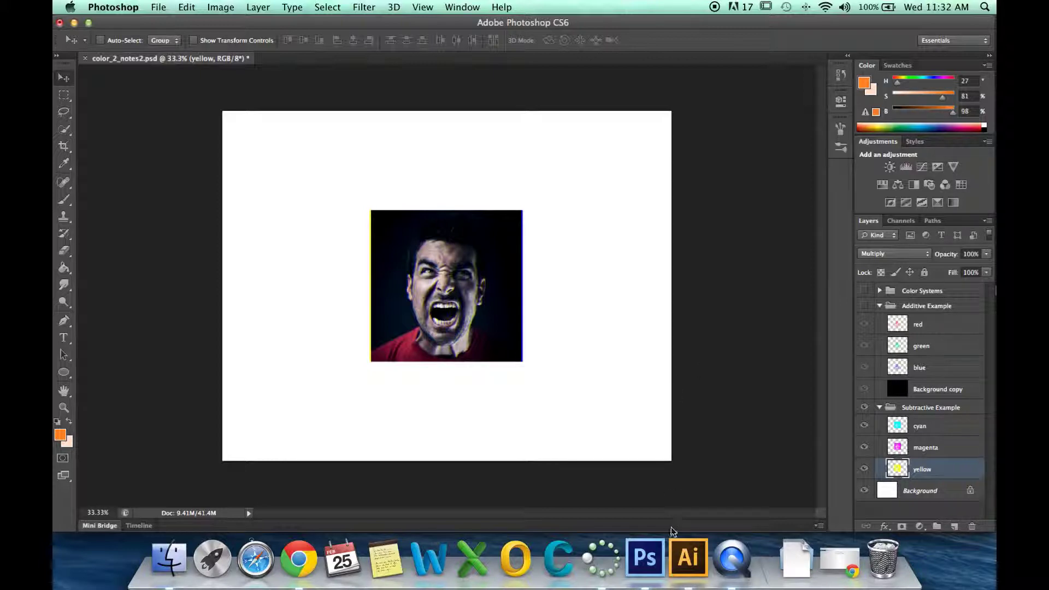
pyautogui.click(682, 549)
# - Hide the light, terminology and exercise layers, then show only the exercise layer
pyautogui.moveTo(822, 308); pyautogui.dragTo(826, 337)
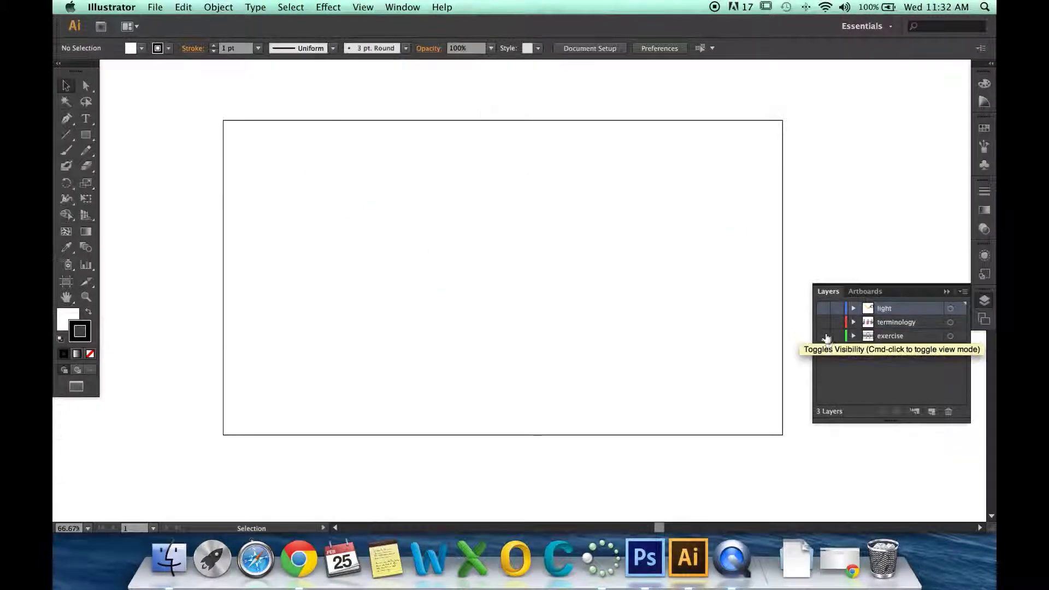
pyautogui.click(825, 336)
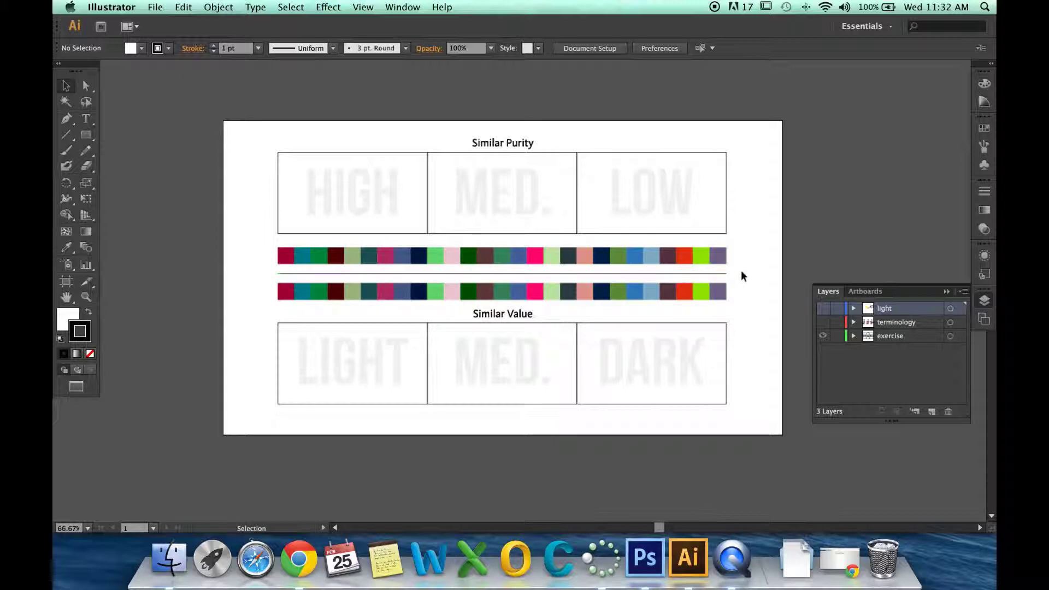